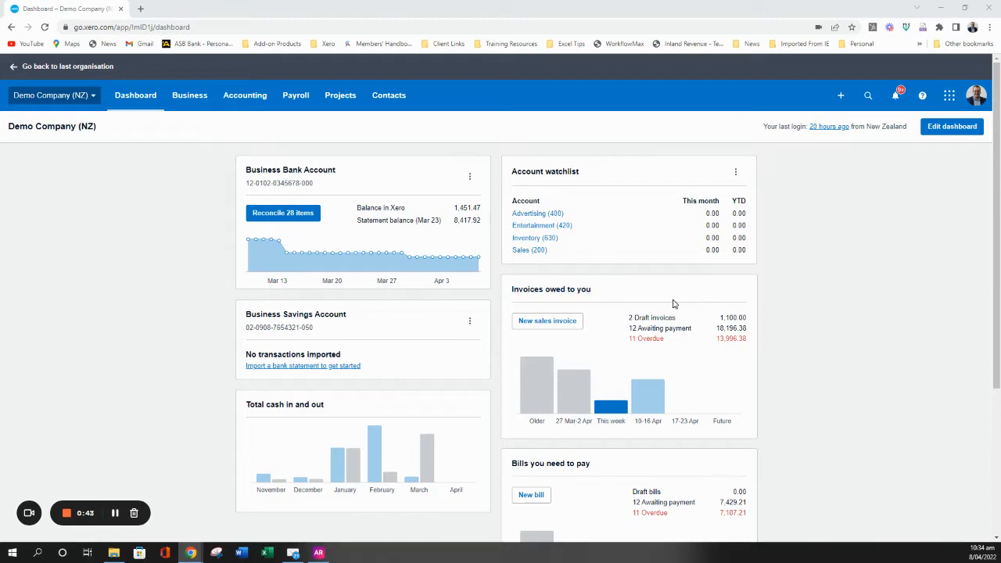
Open the invoice reminder settings from the invoices awaiting payment and turn on emailing customers about overdue invoices
left_click(655, 331)
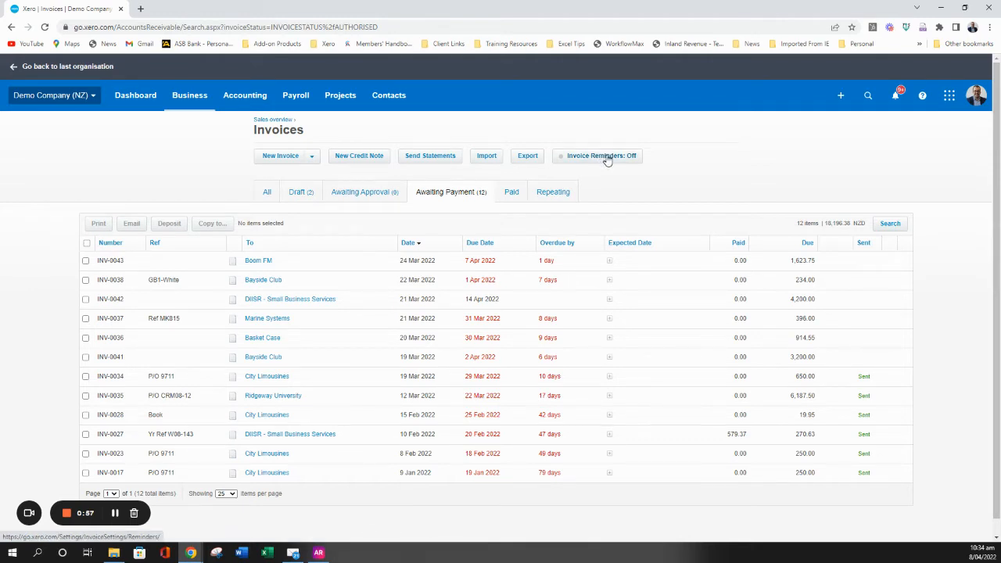
left_click(607, 158)
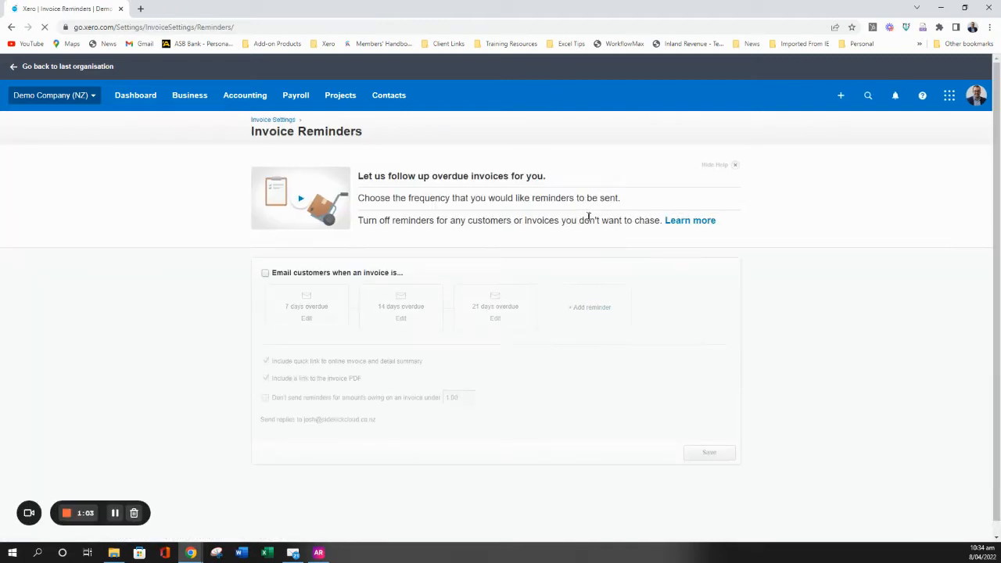
left_click(691, 220)
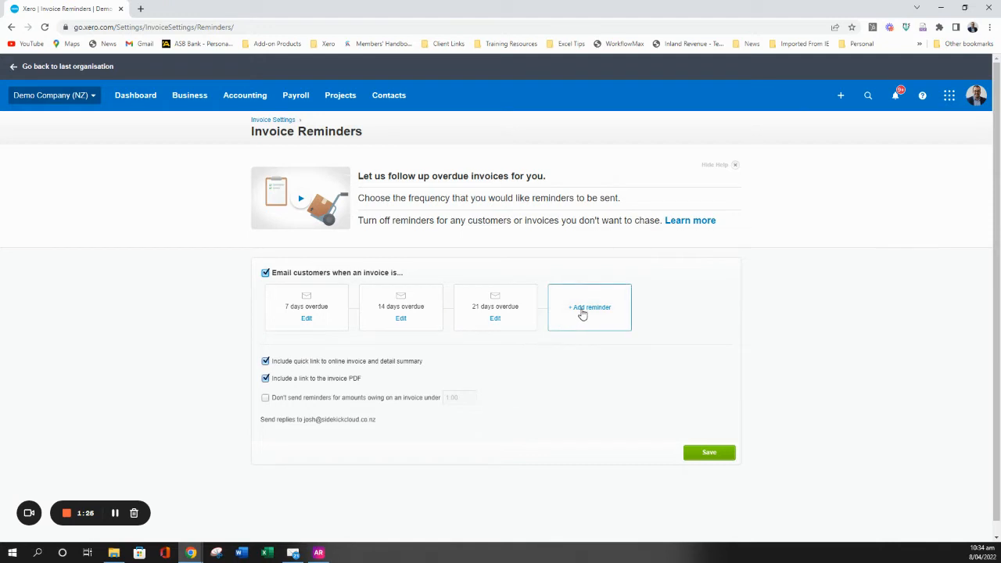
Add and save reminders for invoices overdue by 28 days and by 35 days, keeping the default message
left_click(583, 310)
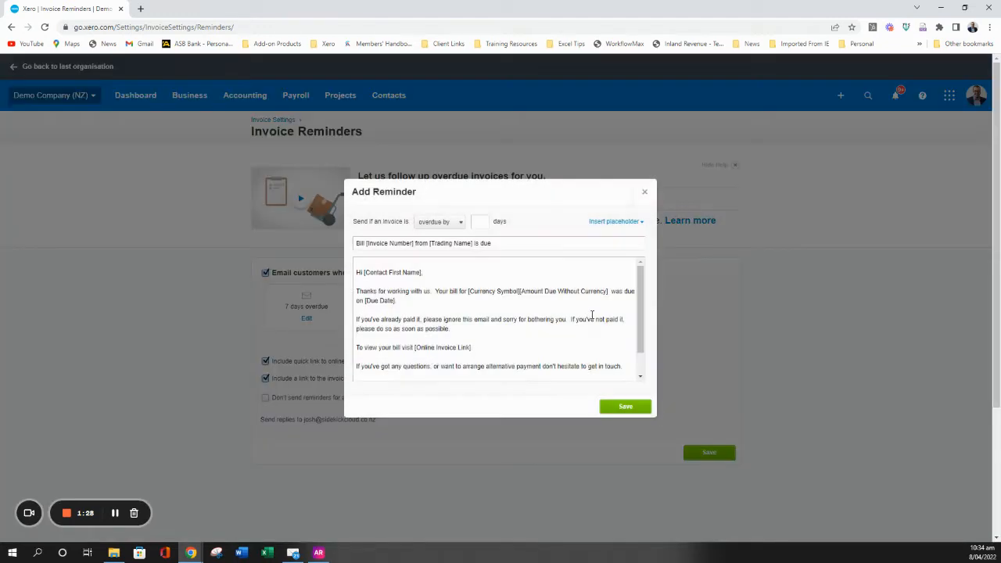
left_click(484, 222)
type("28")
key("BackSpace")
key("BackSpace")
type("35")
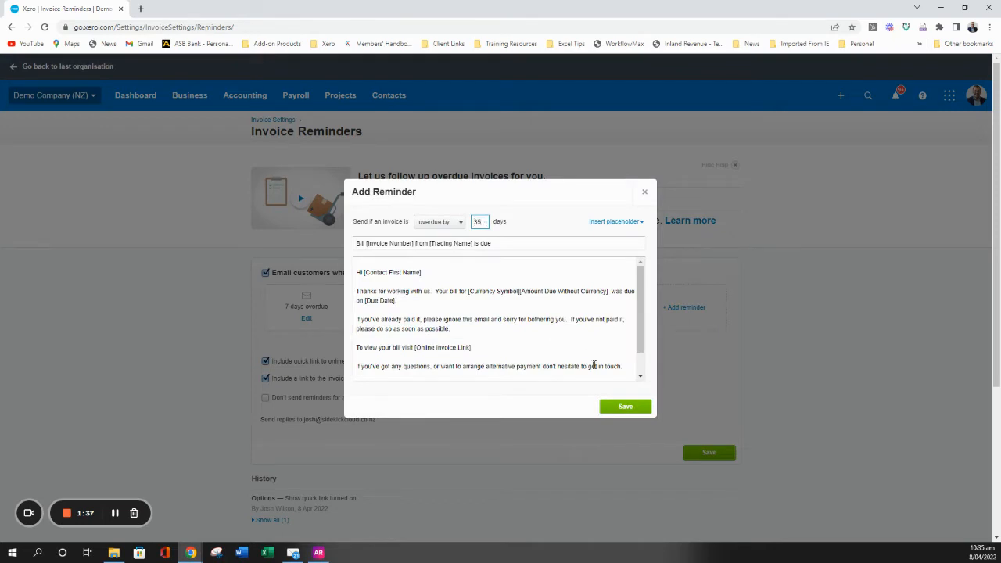
left_click(626, 405)
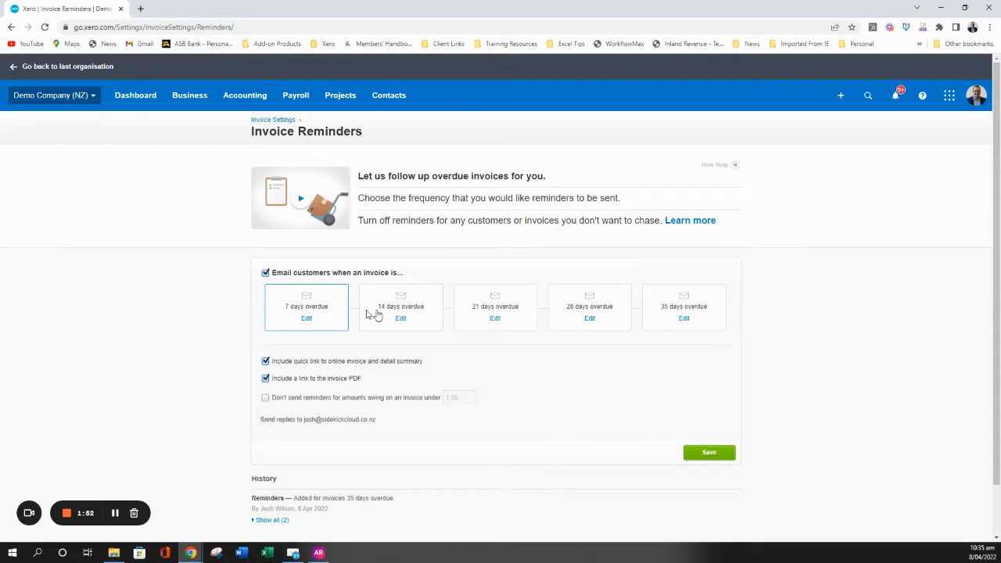
Open the 7 days overdue reminder for editing and insert the Contact Name placeholder after "please" in the message body
left_click(307, 318)
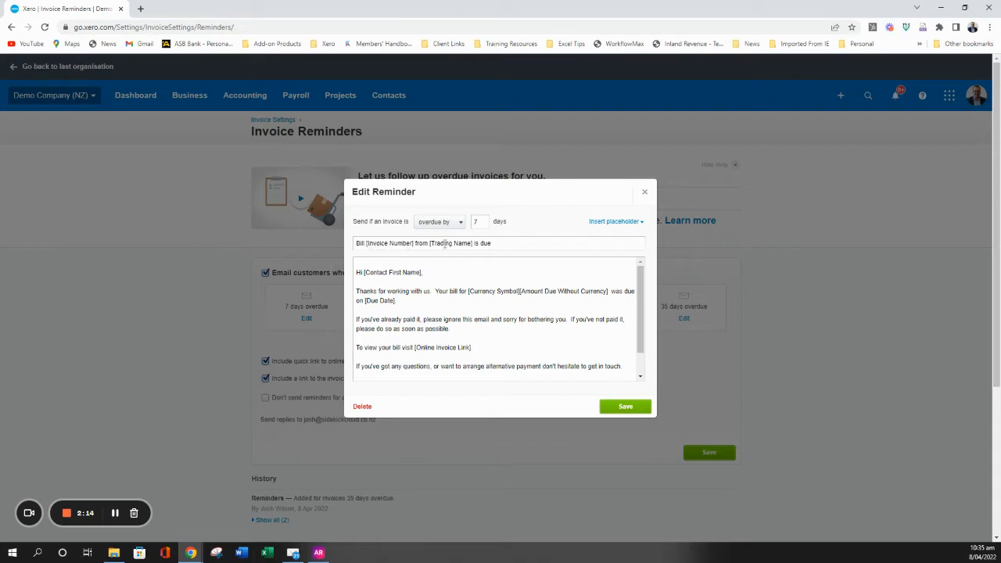
left_click(619, 225)
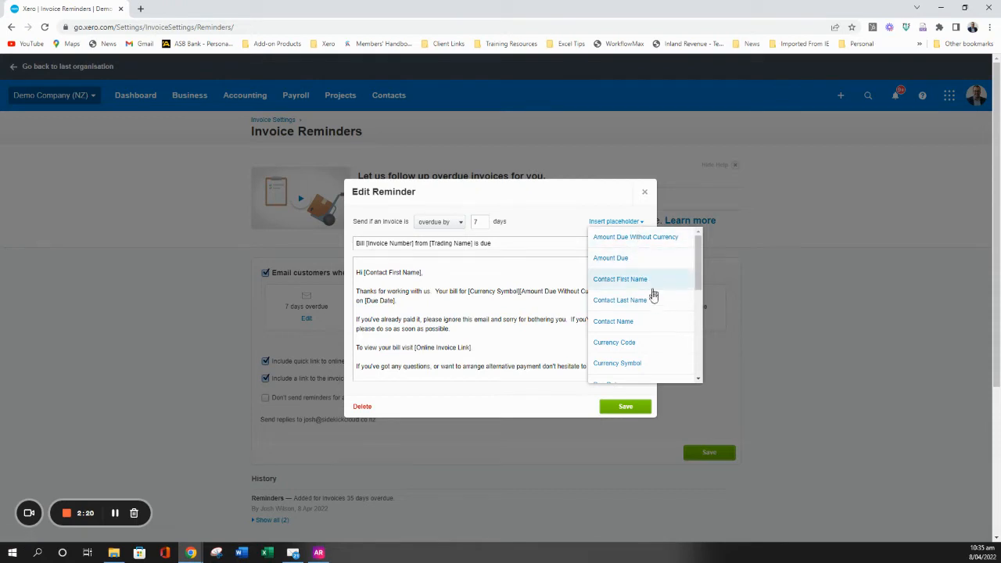
scroll(651, 313, "down", 3)
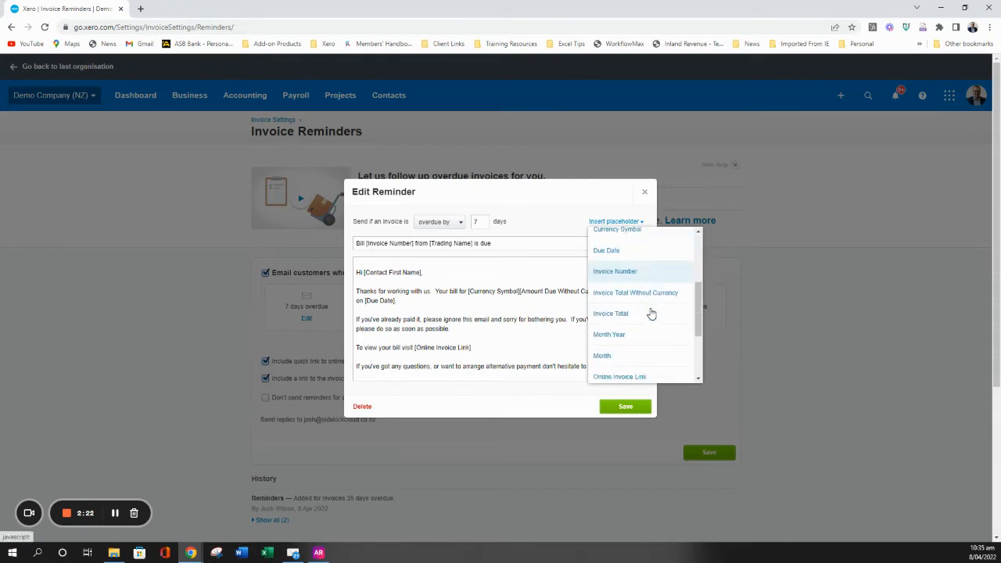
scroll(651, 312, "down", 3)
scroll(651, 312, "up", 6)
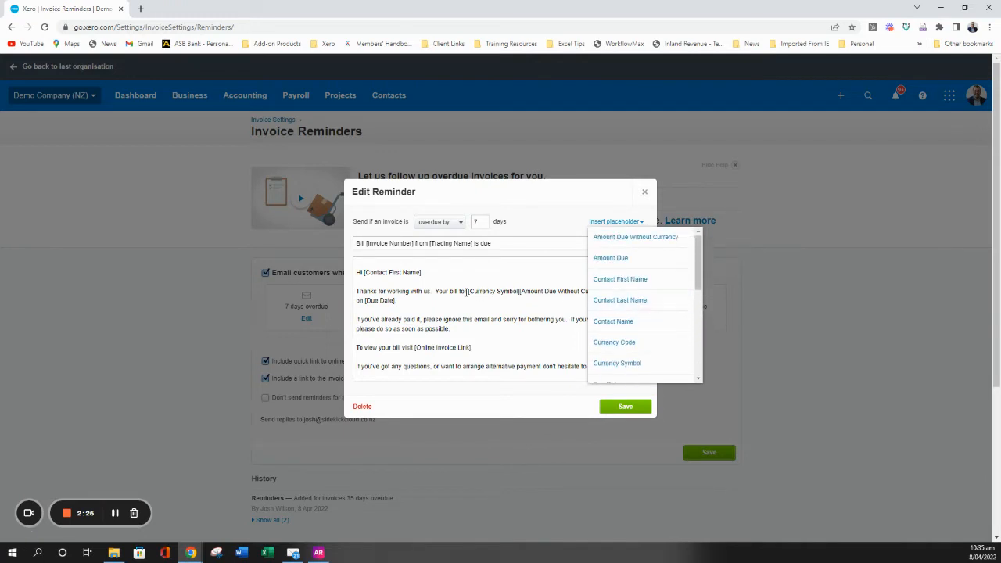
left_click(467, 293)
left_click(429, 329)
left_click(421, 320)
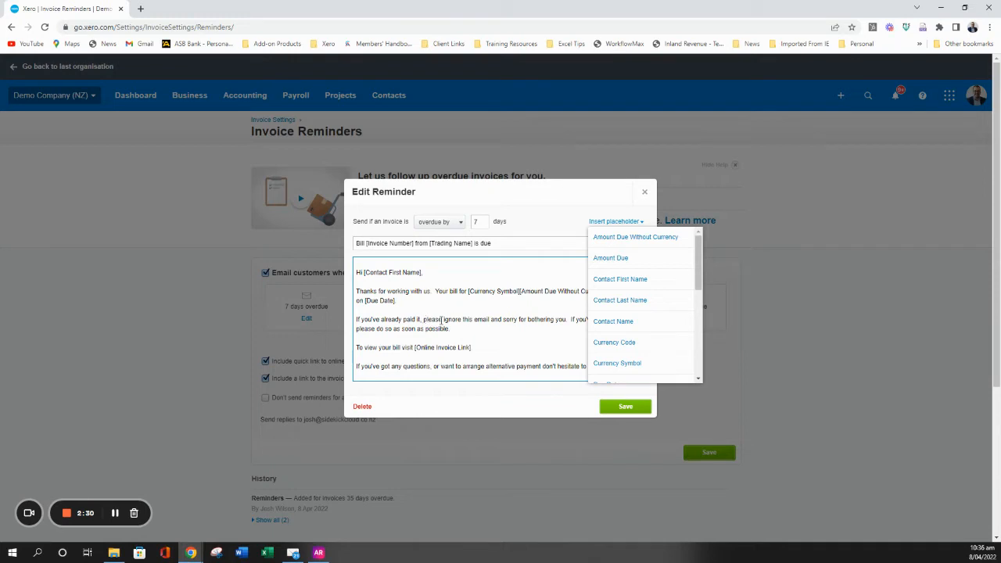
left_click(631, 325)
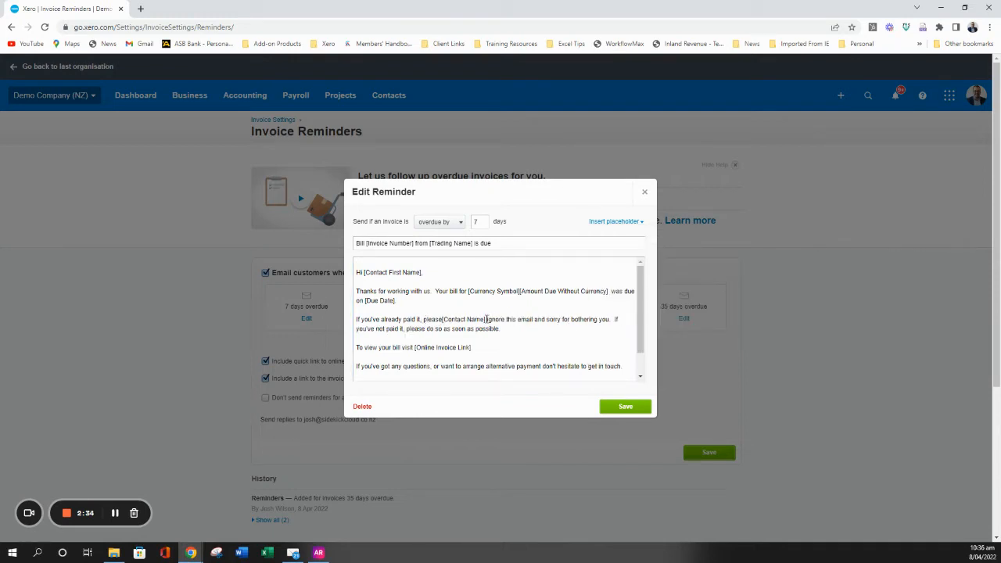
Delete the Contact Name placeholder from the message body, review the rest of the message and close the reminder without saving
left_click(485, 319)
key("BackSpace")
key("BackSpace")
key("BackSpace")
key("BackSpace")
key("BackSpace")
key("BackSpace")
key("BackSpace")
key("BackSpace")
key("BackSpace")
key("BackSpace")
key("BackSpace")
key("BackSpace")
key("BackSpace")
key("BackSpace")
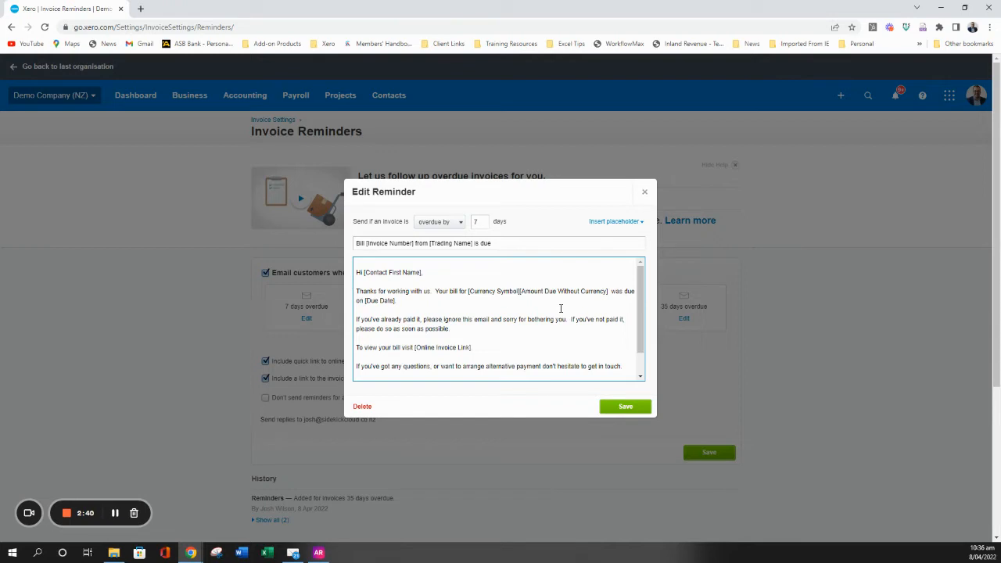
scroll(558, 311, "down", 1)
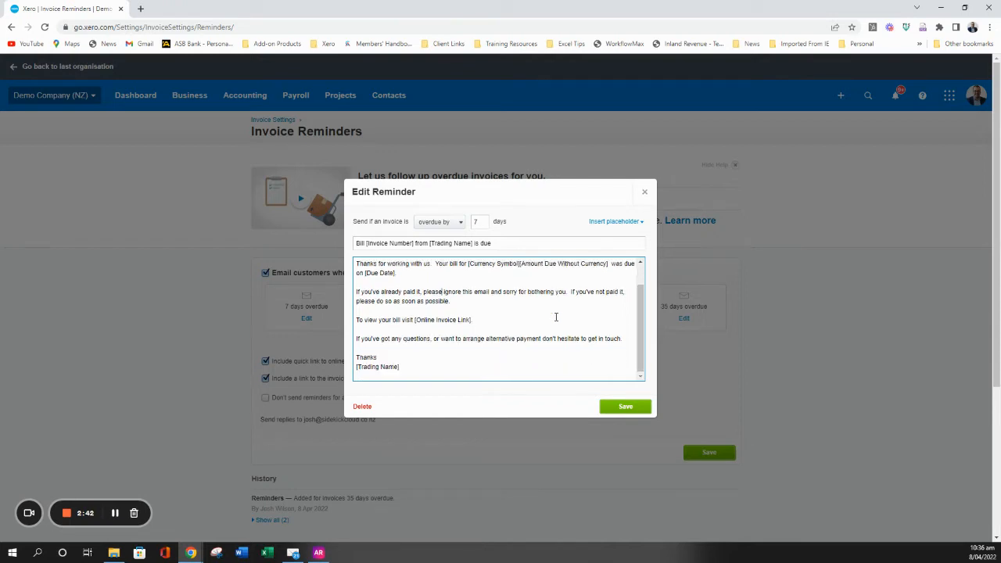
left_click(646, 194)
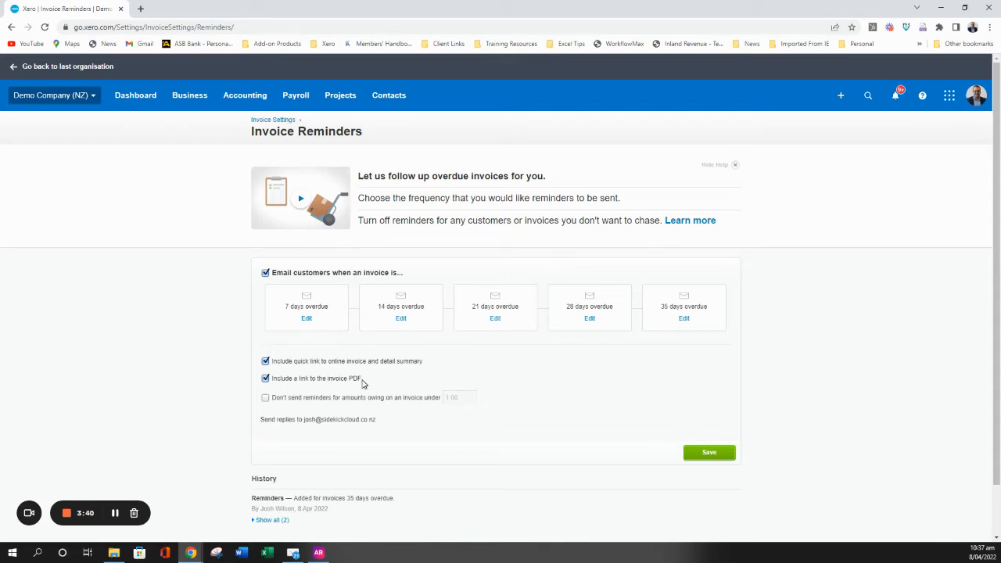
Switch the minimum amount owing option on and back off, and save the invoice reminder settings
left_click(265, 398)
left_click(265, 398)
left_click(709, 453)
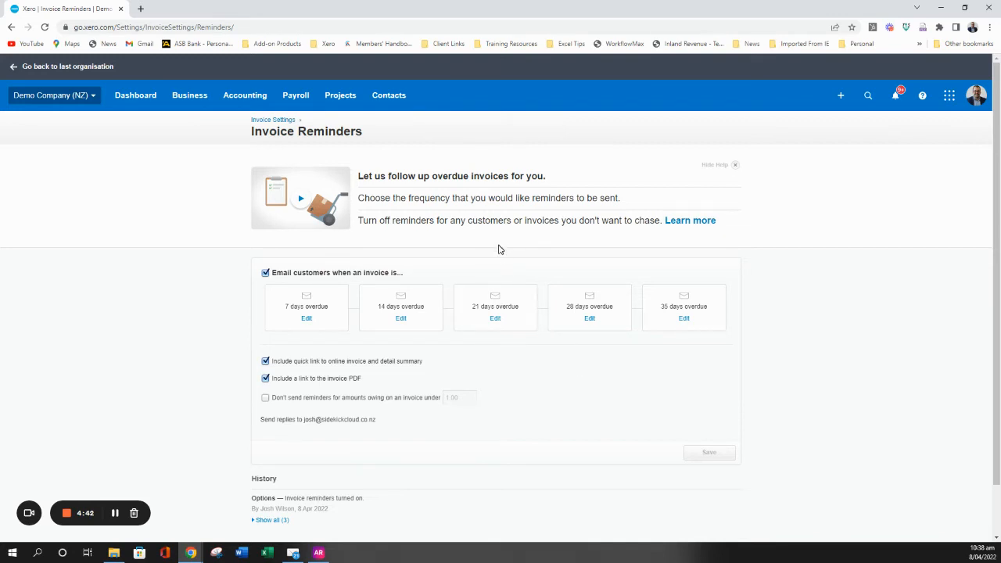
Open the Business Bank Account's reconciliation from the dashboard and review the statement lines awaiting matching
left_click(135, 96)
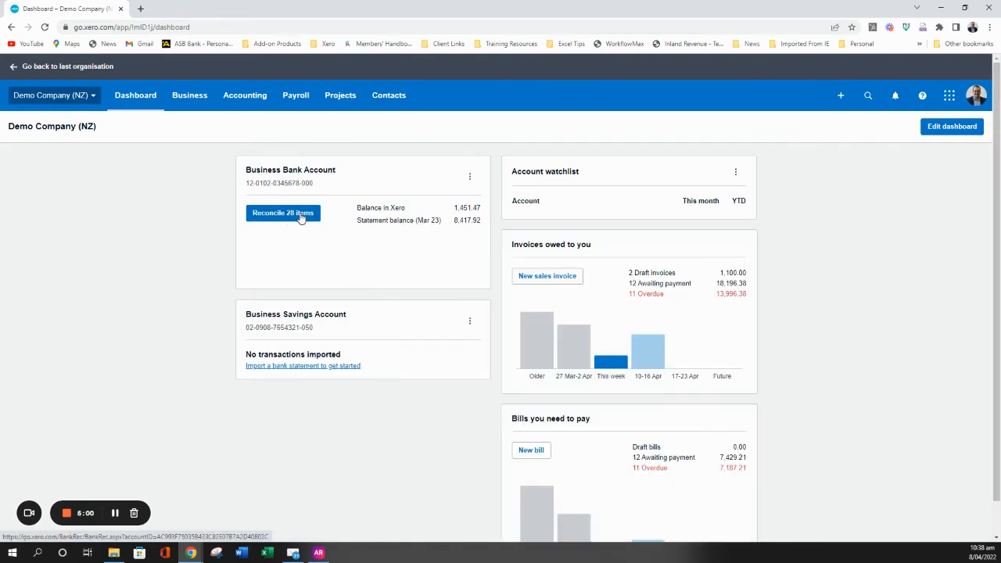
left_click(370, 181)
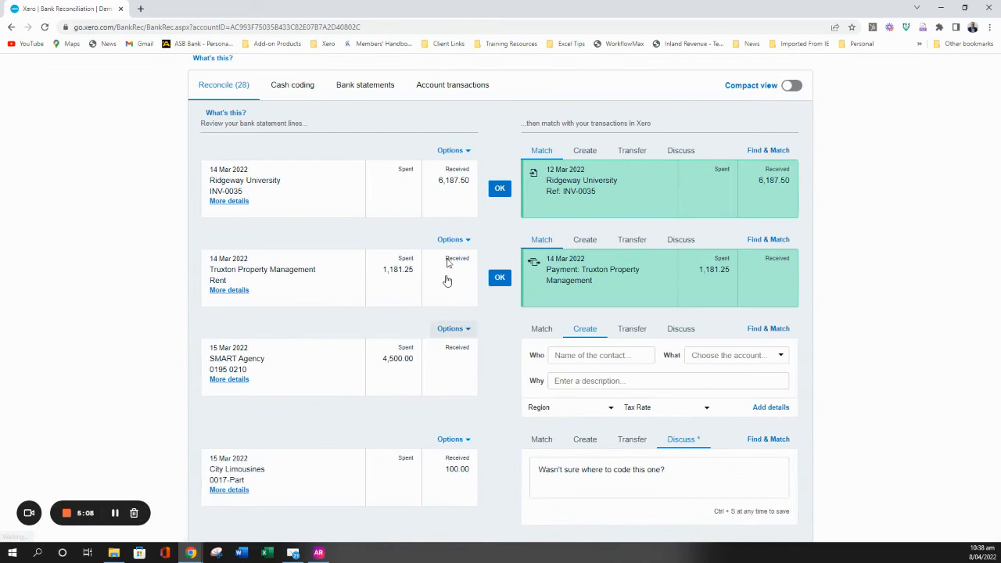
scroll(471, 497, "down", 3)
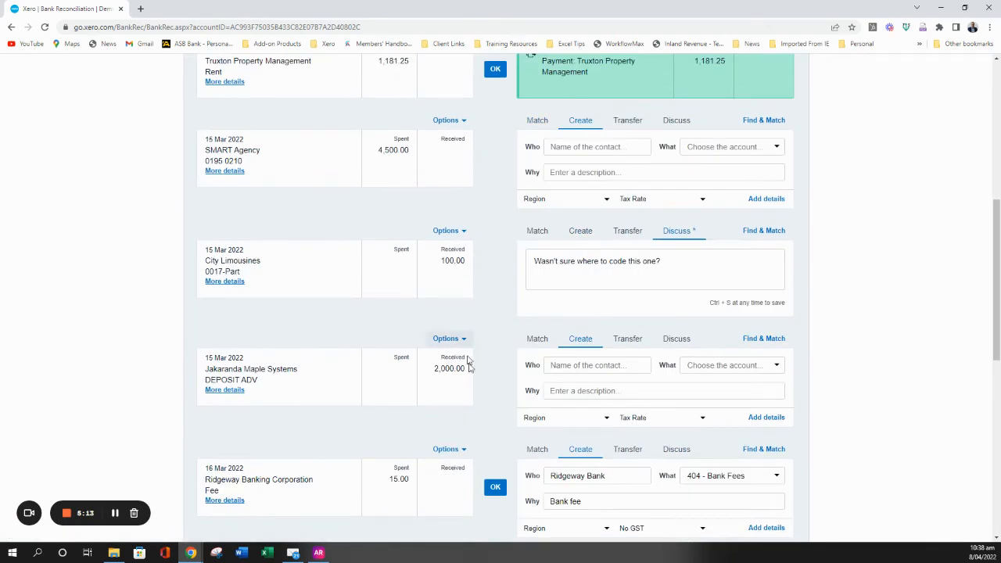
scroll(472, 409, "up", 5)
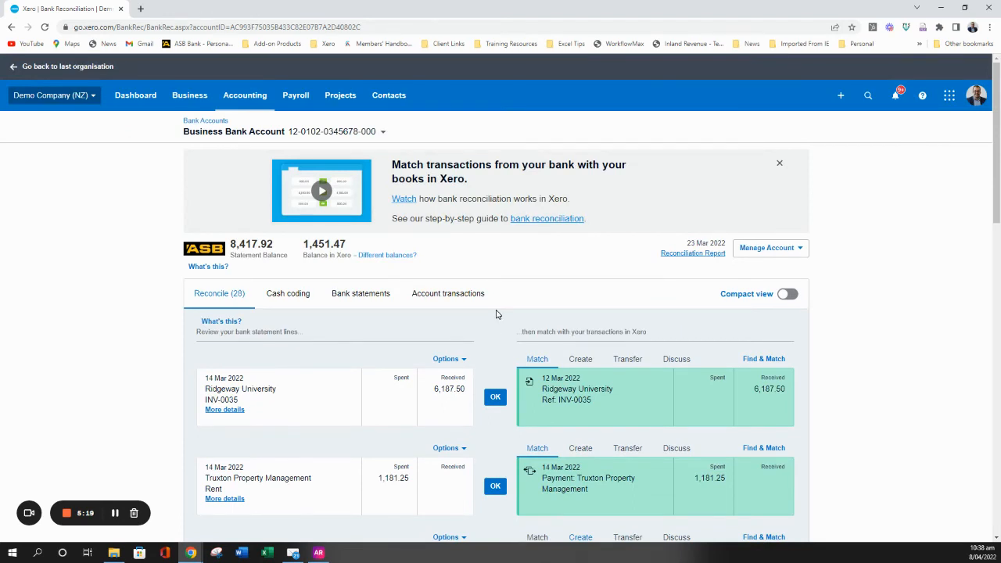
Locate the option for turning off invoice reminders on the Bank West contact and on its paid training invoice
left_click(135, 95)
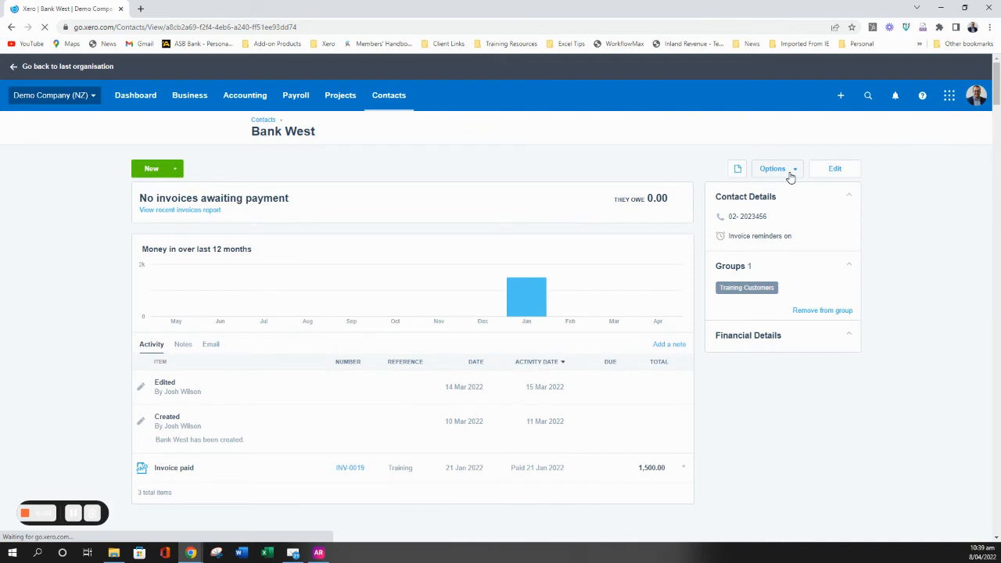
left_click(788, 172)
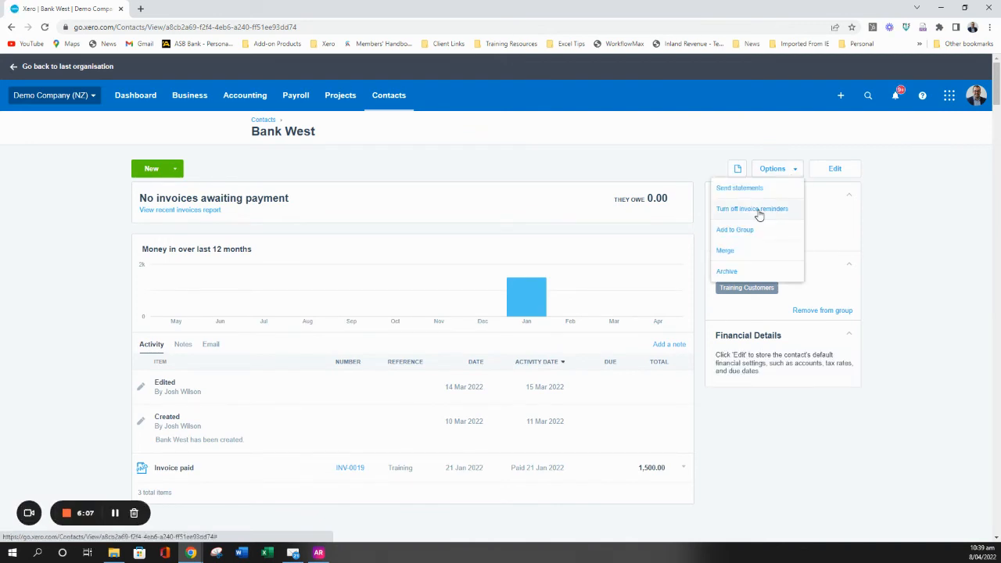
left_click(344, 470)
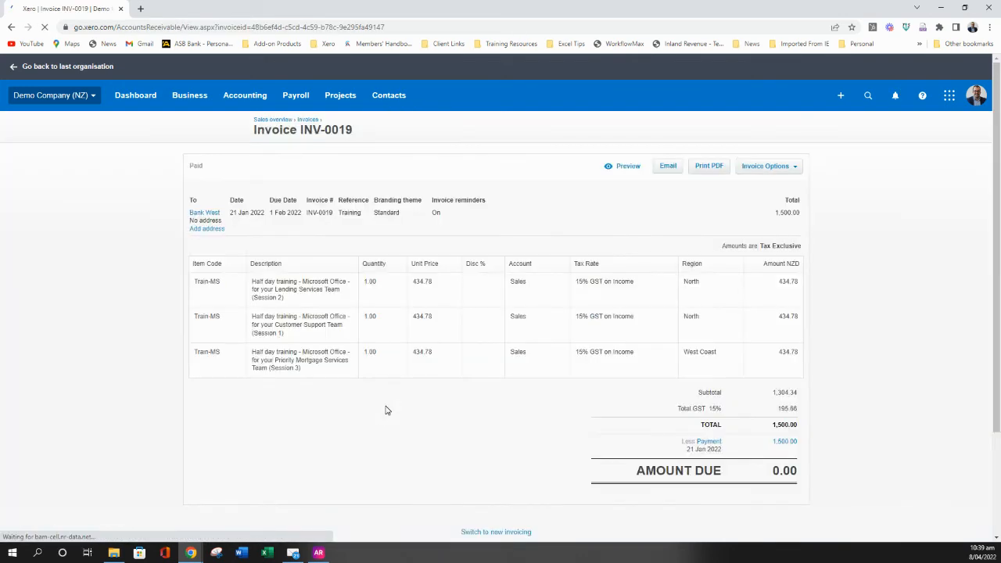
left_click(765, 166)
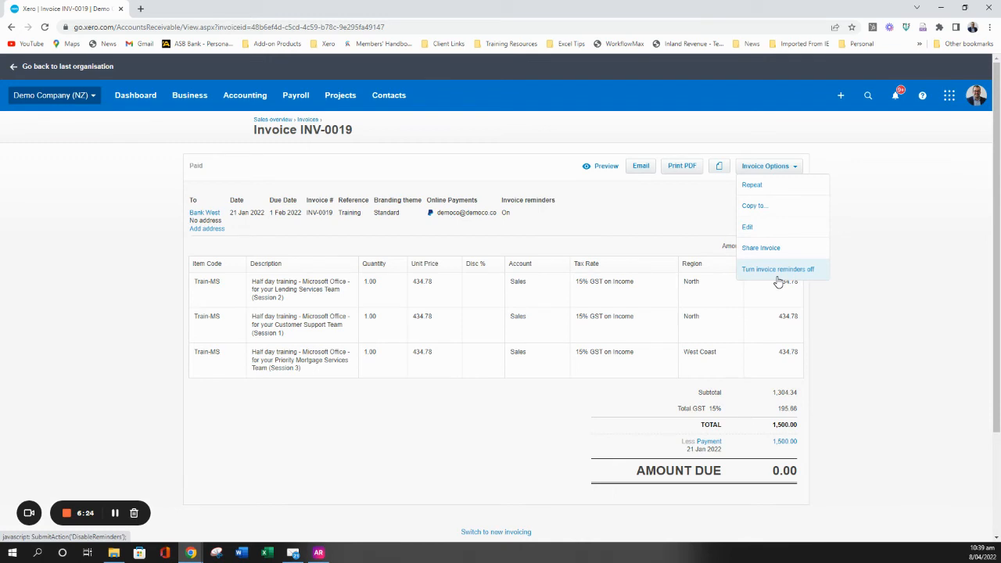
Review the list of invoices awaiting payment and return to the dashboard
left_click(307, 121)
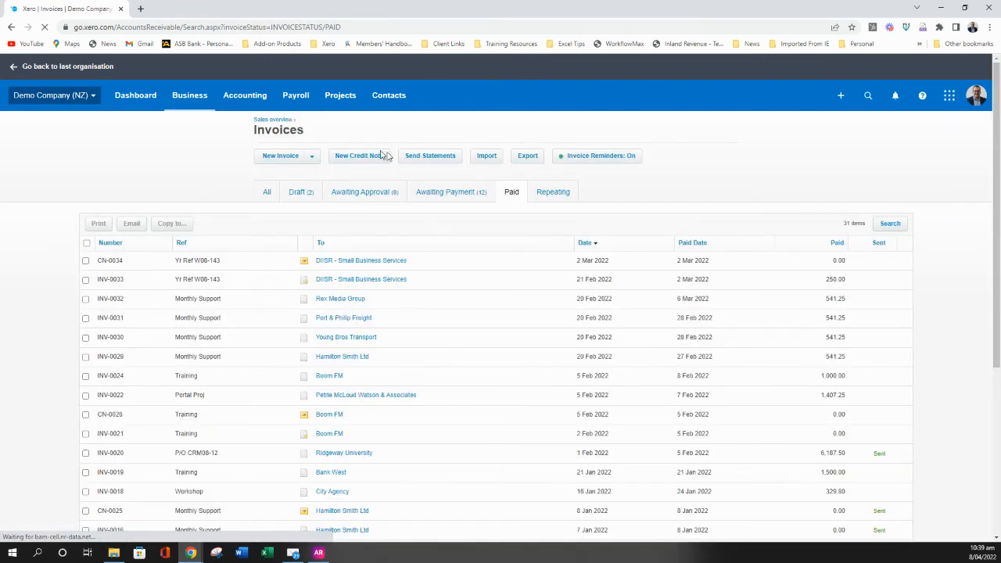
left_click(462, 195)
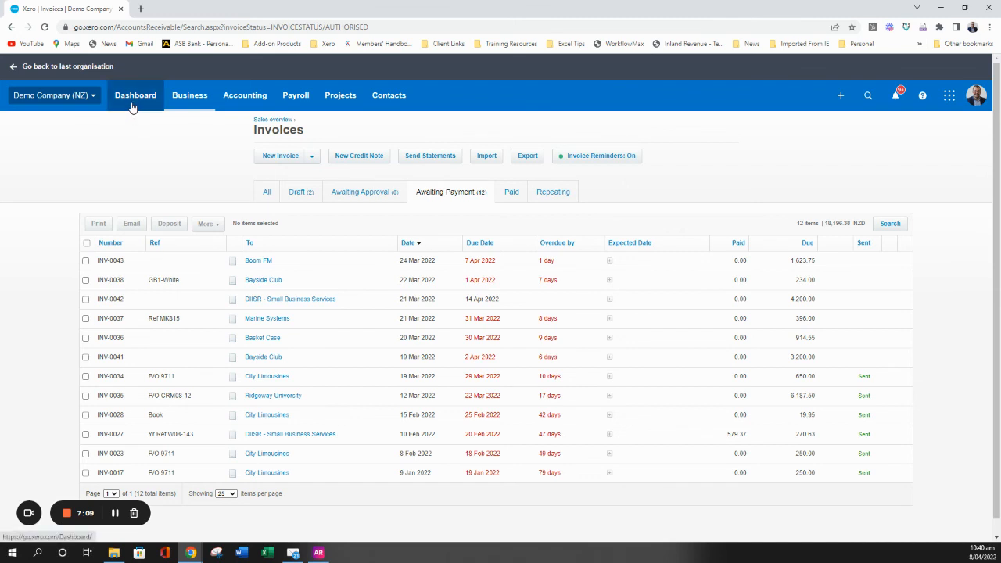
left_click(132, 107)
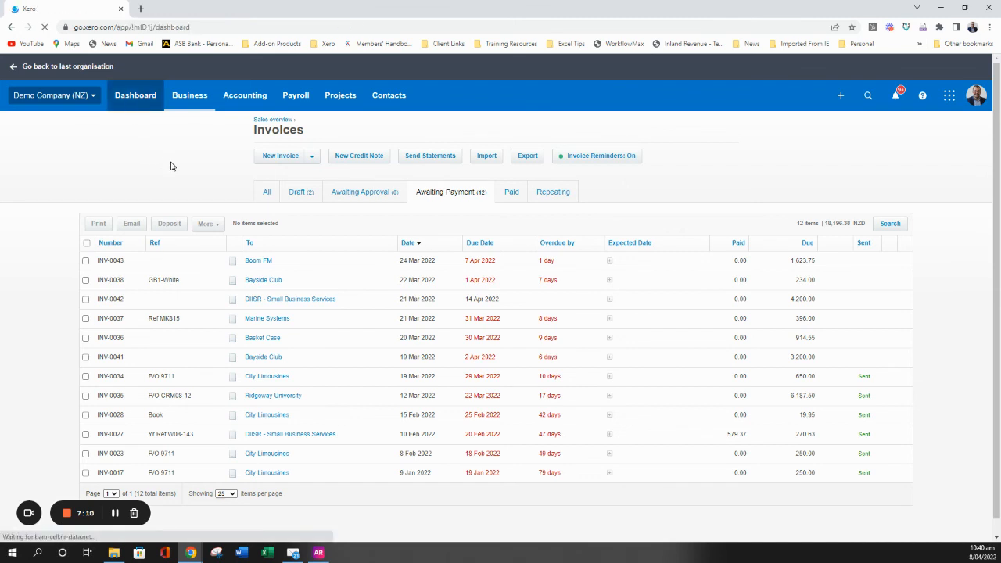